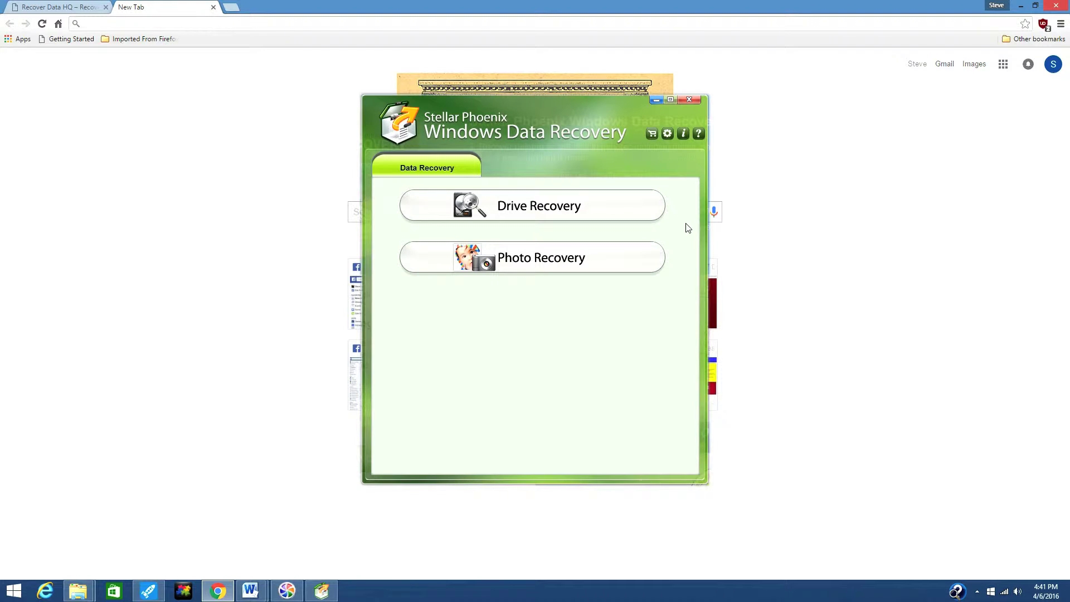
Load recoverdatahq.com, download the Stellar Phoenix installer, and bring up the recovery program.
{"action": "left_click", "coordinate": [606, 216]}
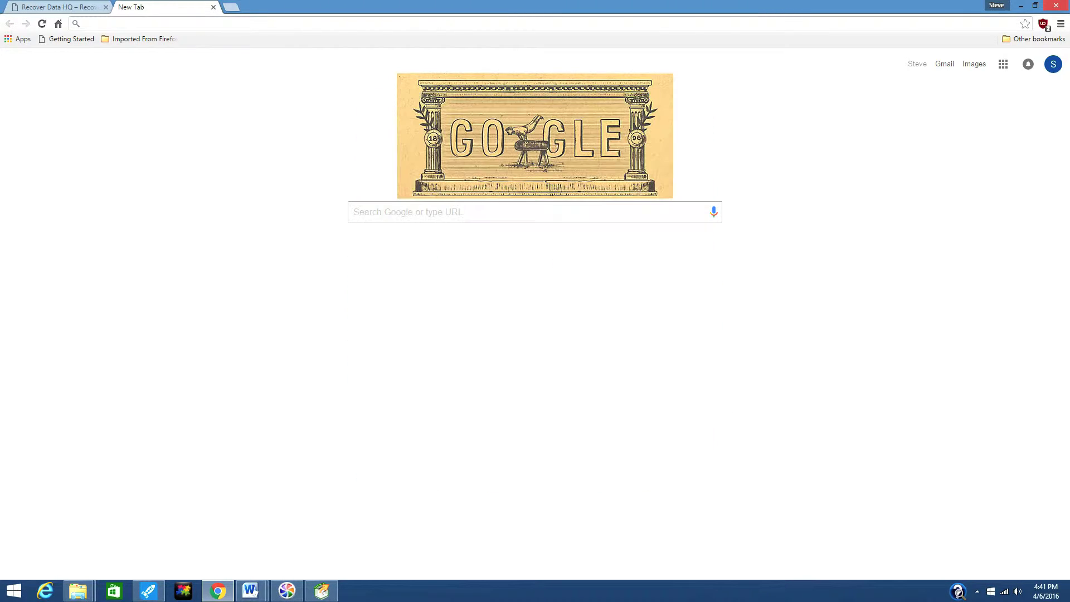
{"action": "left_click", "coordinate": [204, 24]}
{"action": "type", "text": "recoverdatahq.com/"}
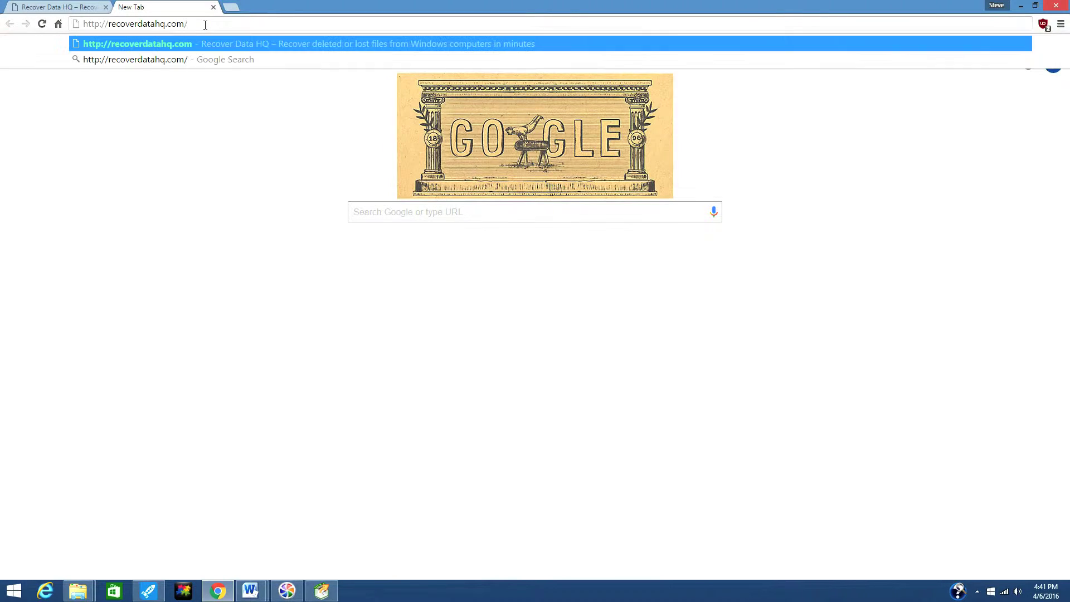
{"action": "key", "text": "Return"}
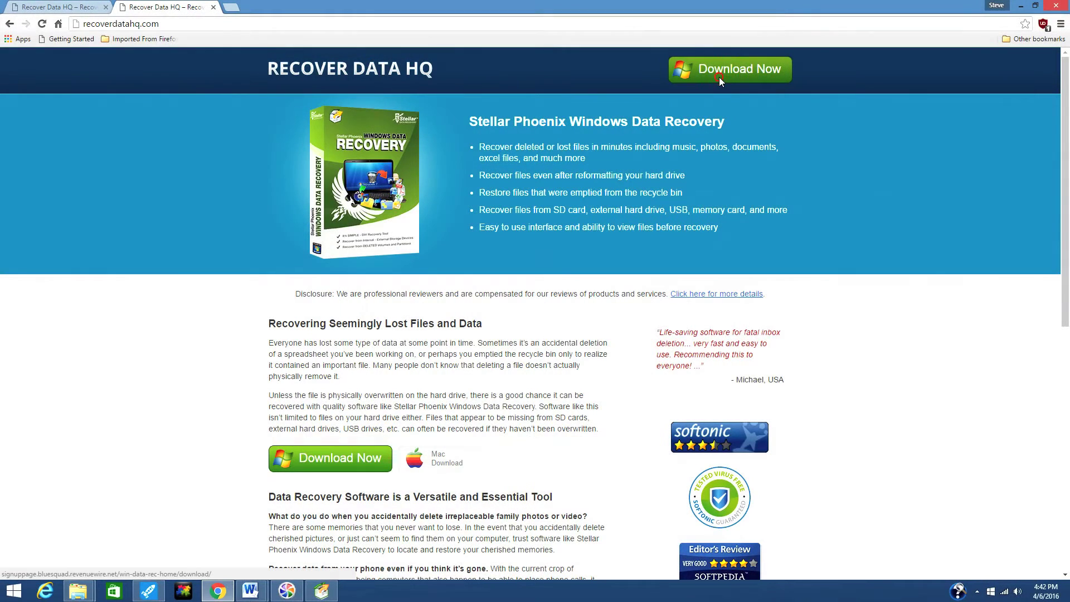
{"action": "left_click", "coordinate": [720, 78]}
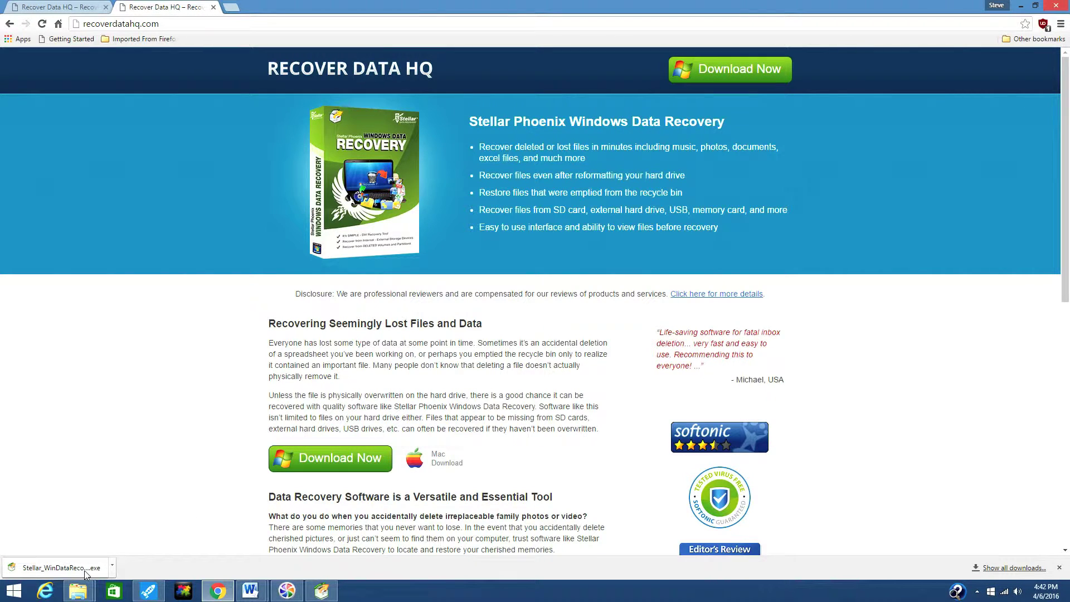
{"action": "left_click", "coordinate": [324, 592]}
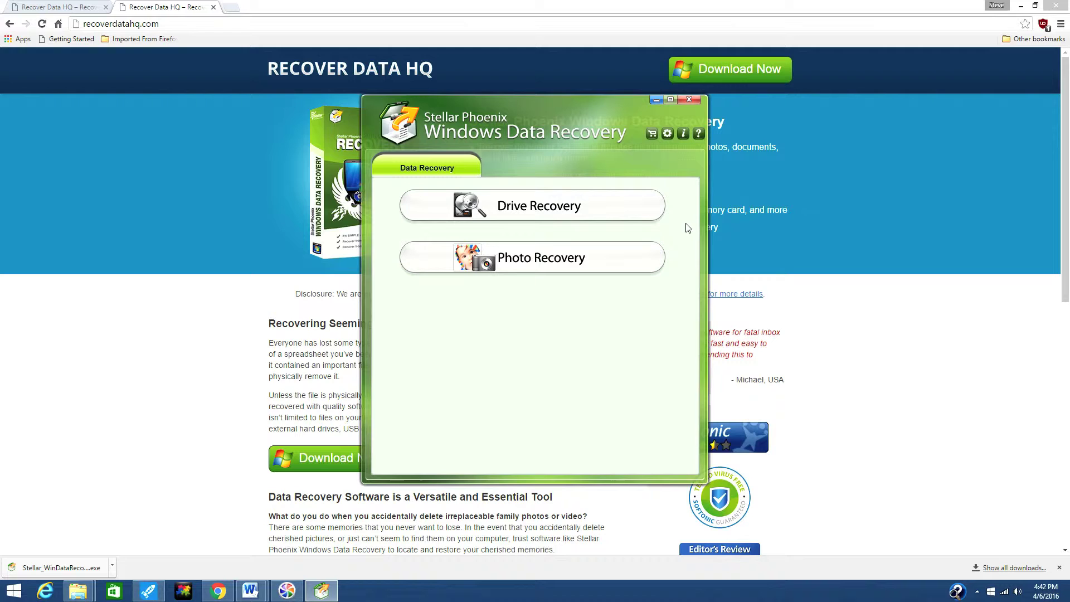
List the recoverable drives and select the Windows C: volume.
{"action": "left_click", "coordinate": [605, 217]}
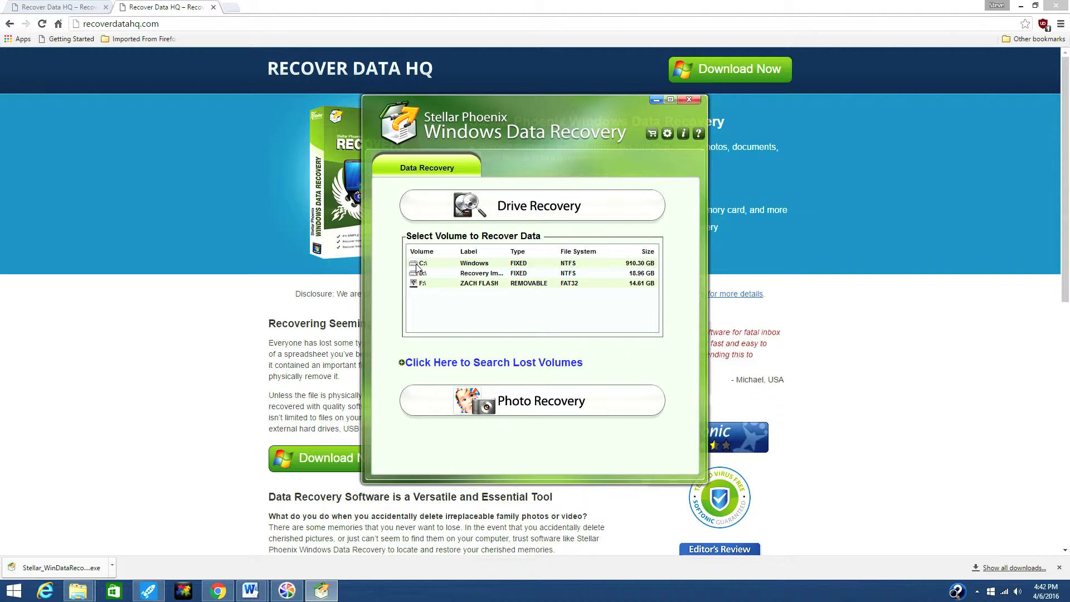
{"action": "left_click", "coordinate": [416, 264]}
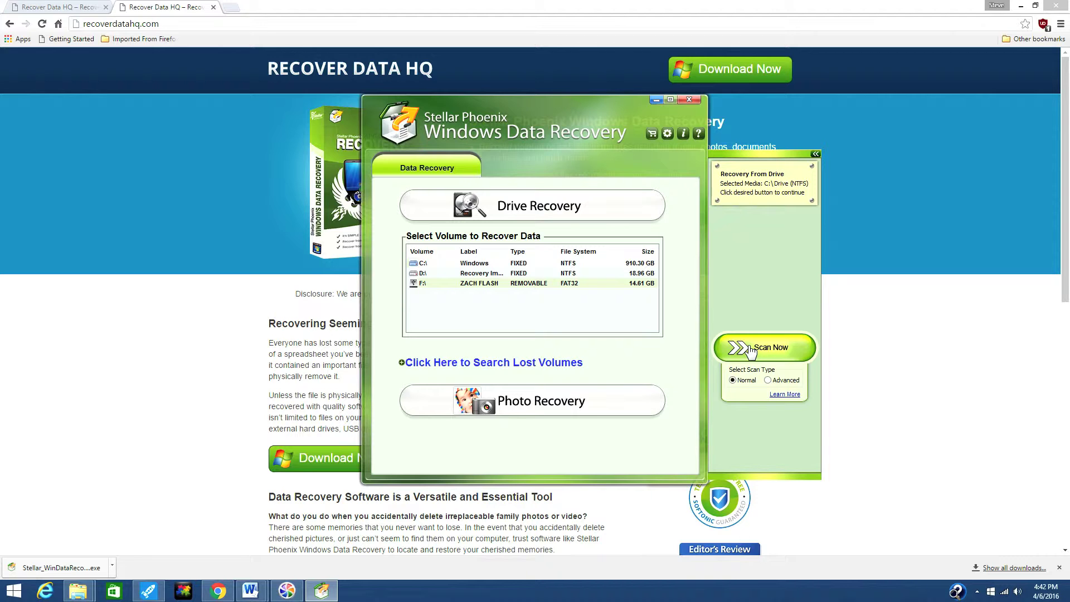
{"action": "left_click", "coordinate": [494, 284]}
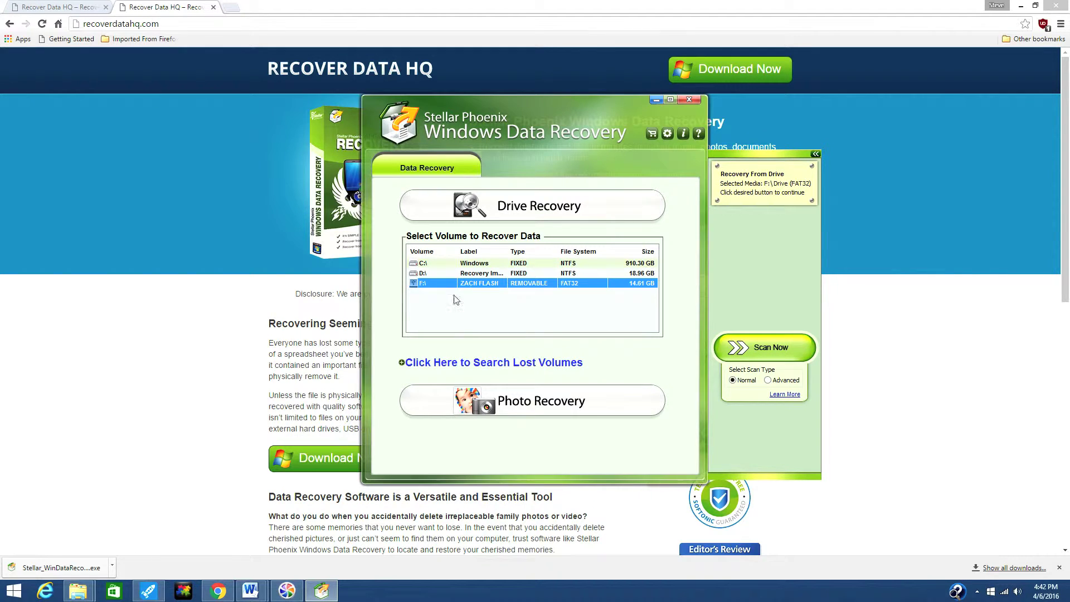
{"action": "left_click", "coordinate": [417, 264]}
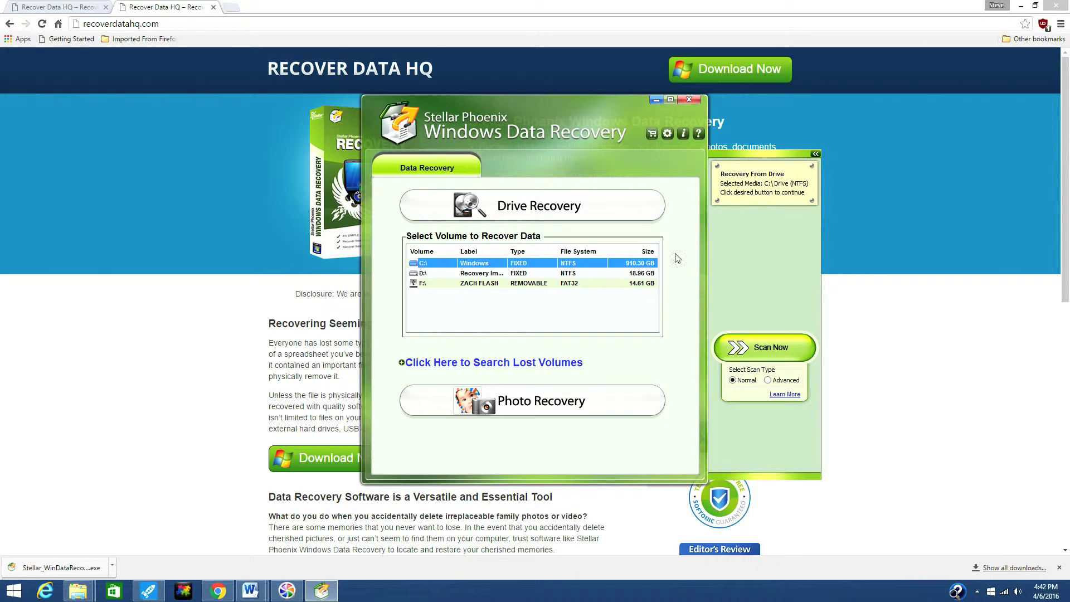
Set the C: drive scan type to Normal after trying Advanced.
{"action": "left_click", "coordinate": [733, 380]}
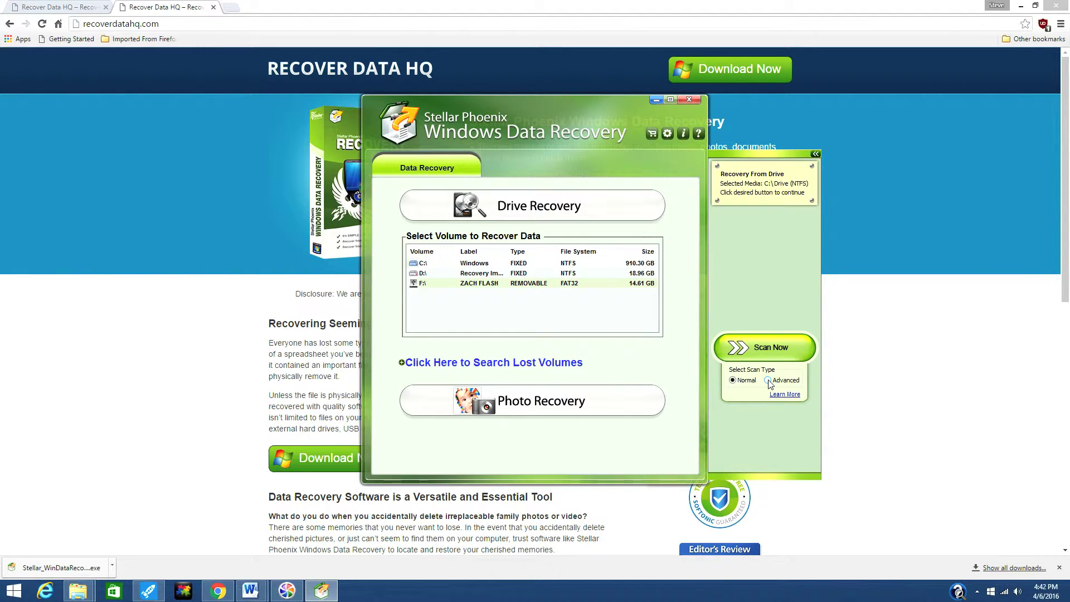
{"action": "left_click", "coordinate": [768, 380]}
{"action": "left_click", "coordinate": [734, 381]}
{"action": "left_click", "coordinate": [667, 136]}
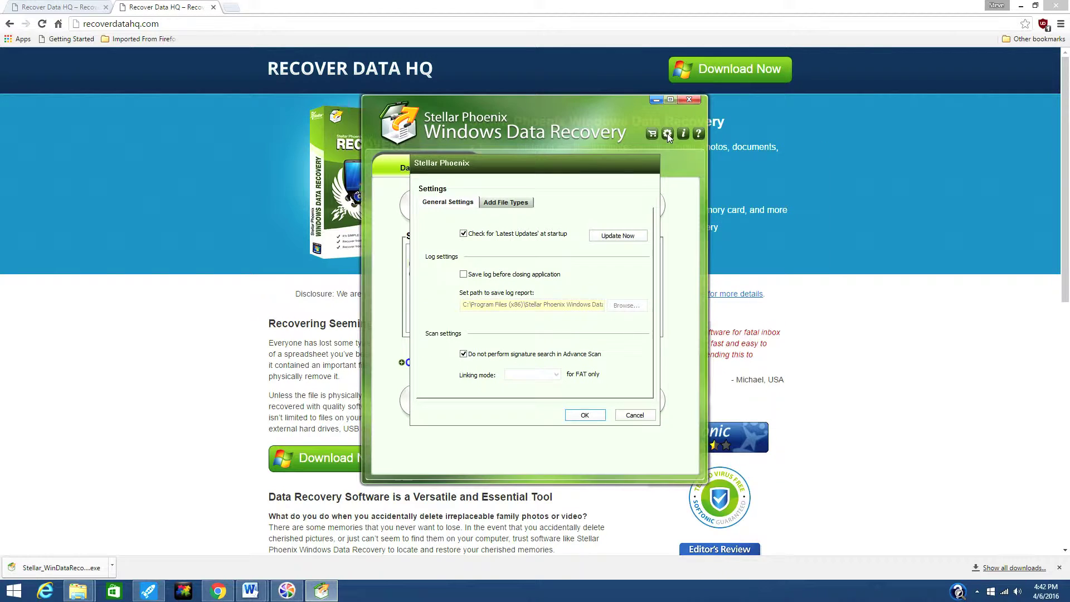
{"action": "left_click", "coordinate": [523, 204]}
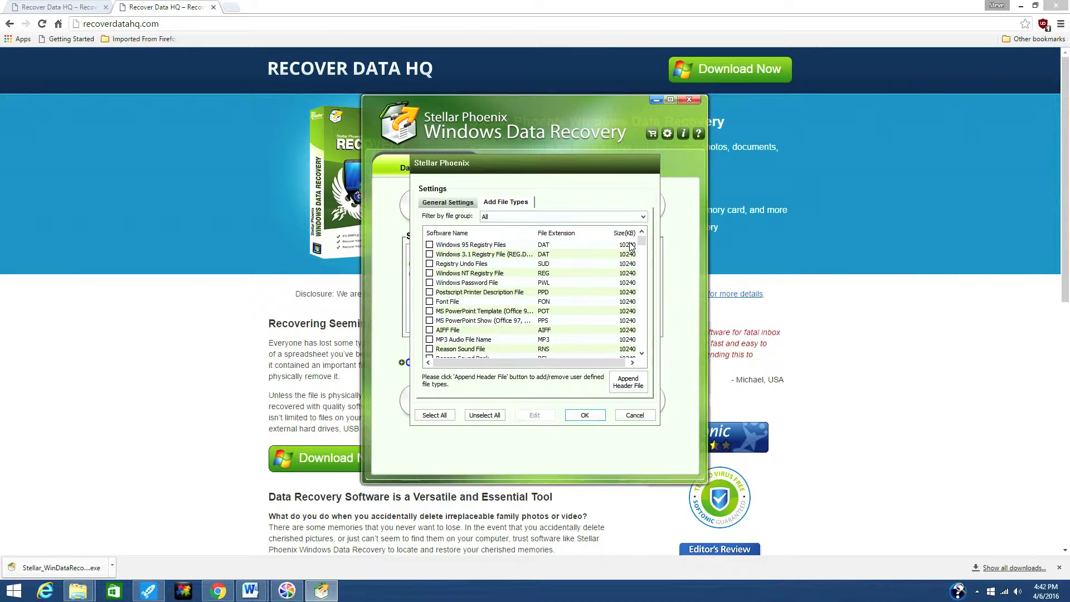
{"action": "mouse_move", "coordinate": [642, 243]}
{"action": "left_mouse_down"}
{"action": "mouse_move", "coordinate": [642, 351]}
{"action": "mouse_move", "coordinate": [648, 242]}
{"action": "left_mouse_up"}
{"action": "left_click", "coordinate": [640, 418]}
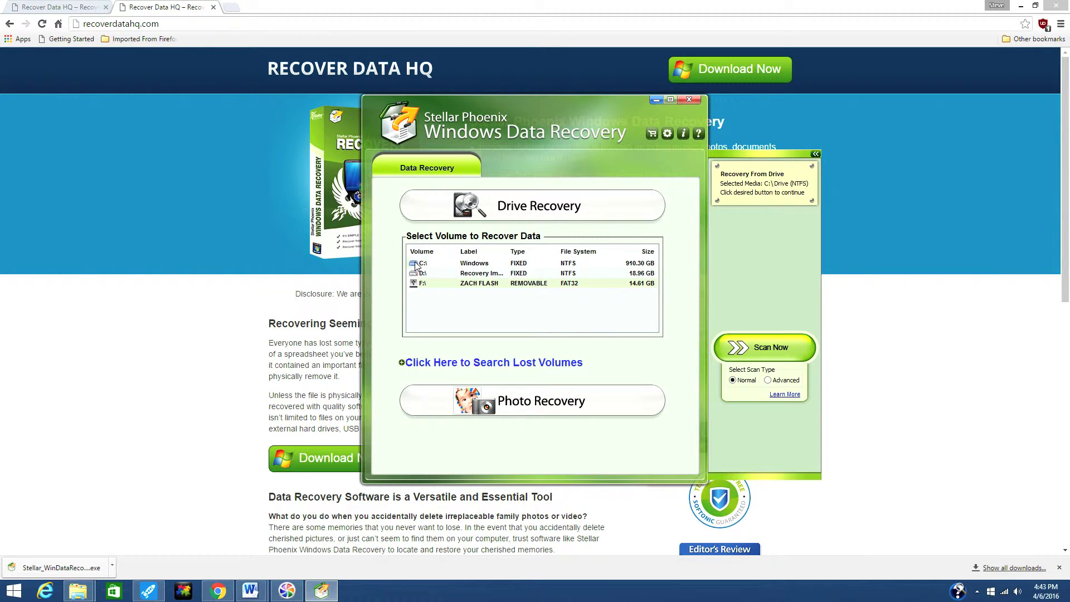
Scan the C: drive, preview $AttrDef, and mark only $AttrDef for recovery.
{"action": "left_click", "coordinate": [770, 341]}
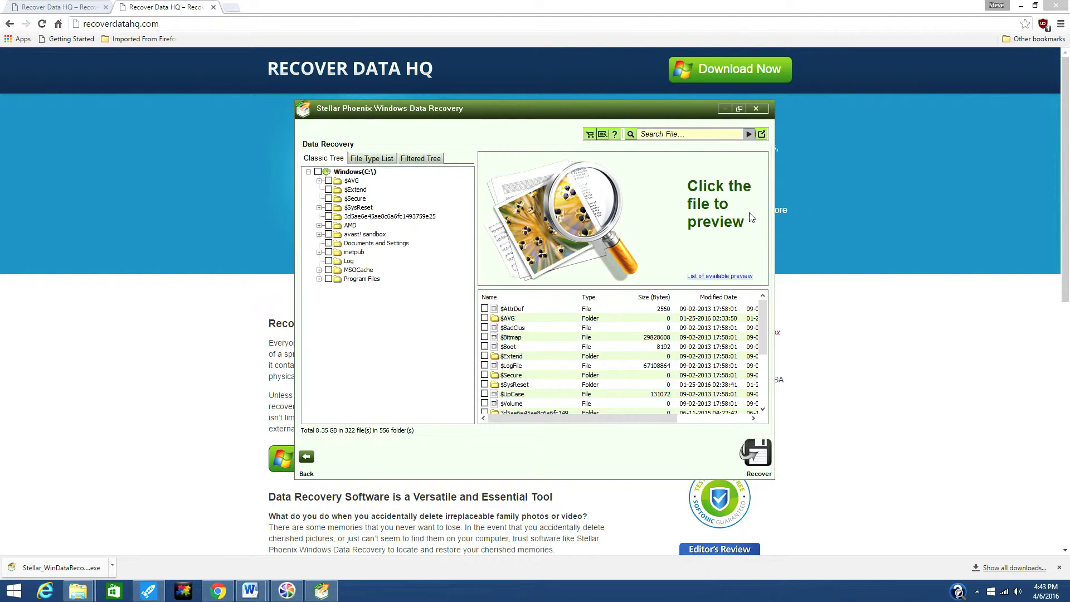
{"action": "left_click", "coordinate": [318, 172]}
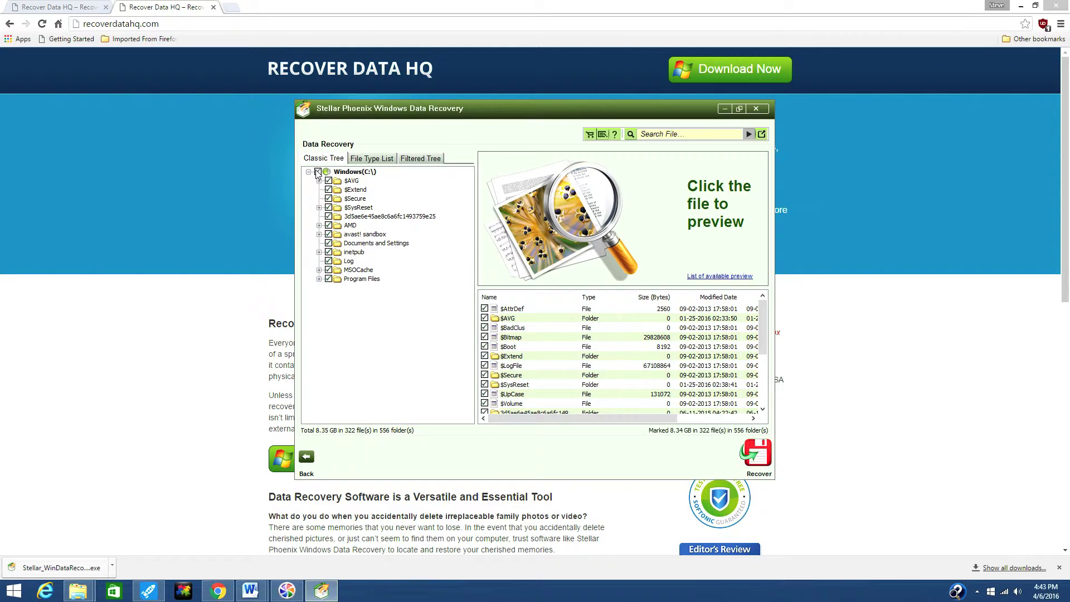
{"action": "left_click", "coordinate": [317, 173]}
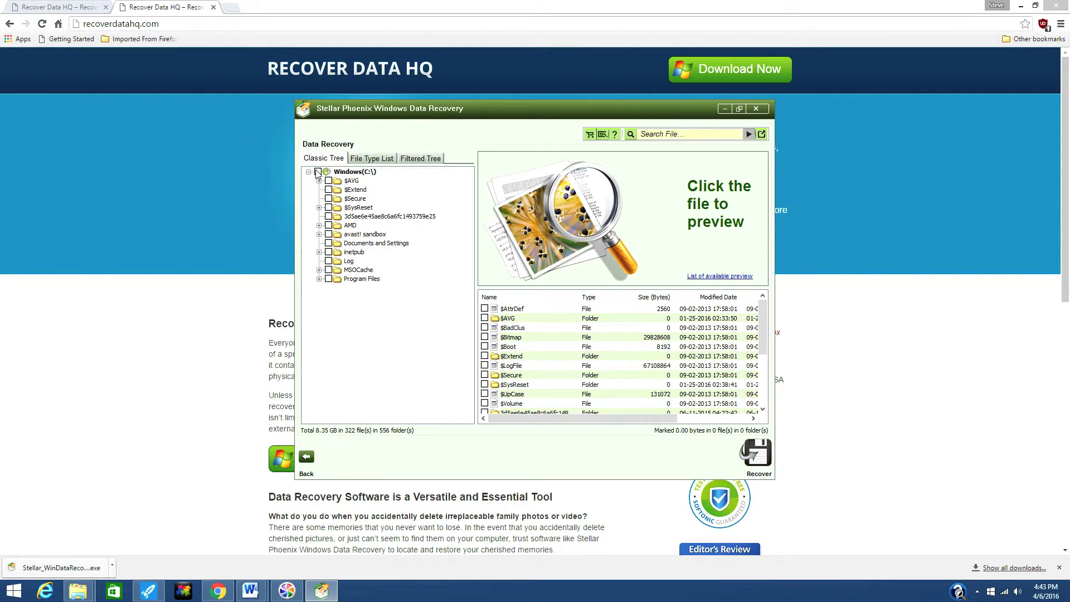
{"action": "left_click", "coordinate": [518, 310]}
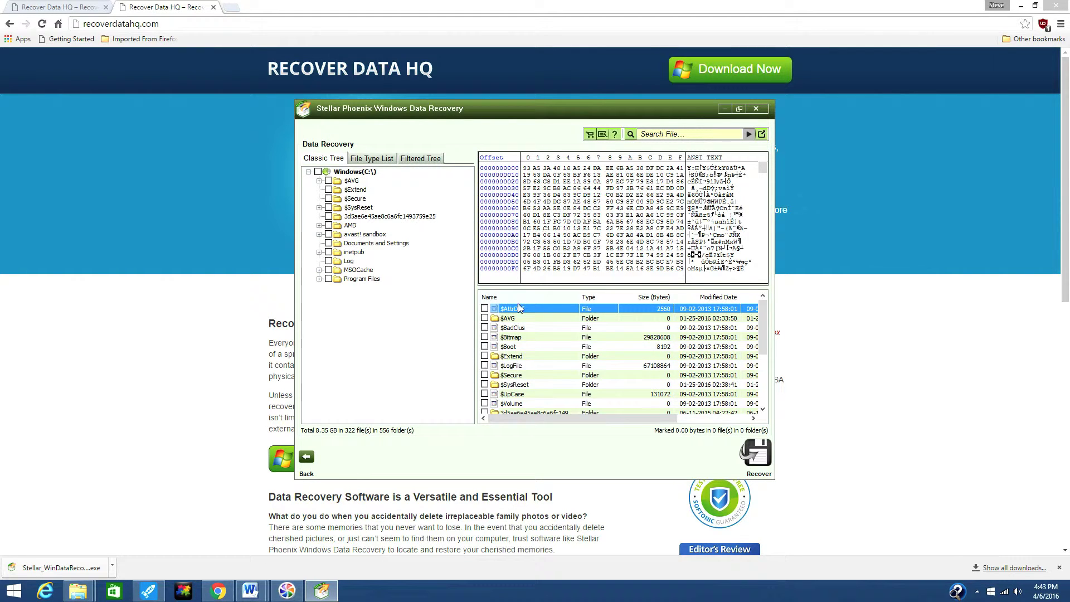
{"action": "left_click", "coordinate": [485, 310]}
Start recovery and choose ZACH FLASH (F:) under This PC as the save folder.
{"action": "left_click", "coordinate": [753, 453]}
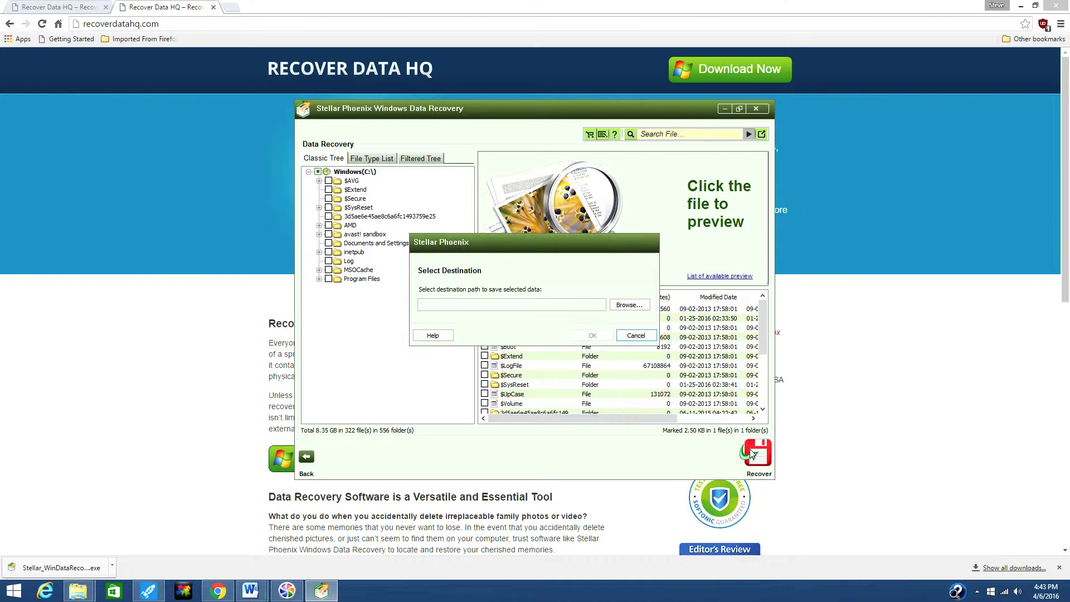
{"action": "left_click", "coordinate": [628, 306]}
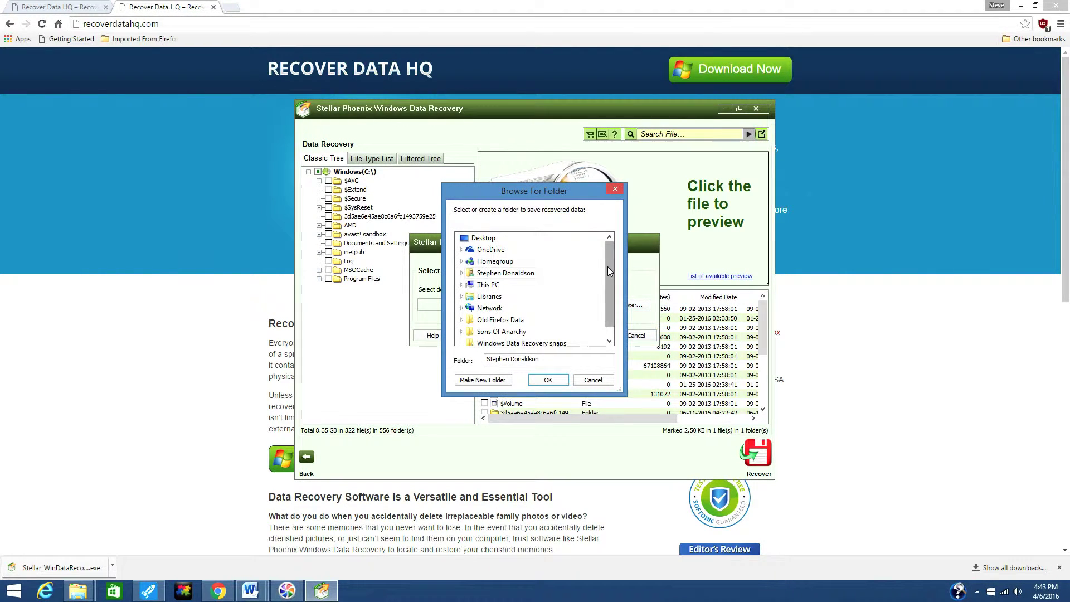
{"action": "left_click", "coordinate": [462, 285]}
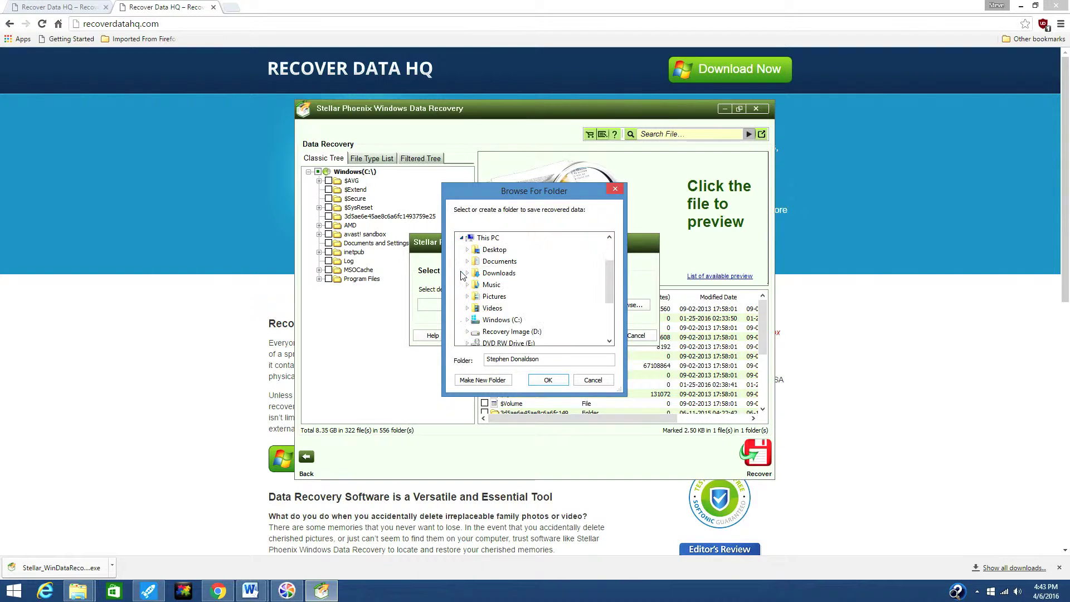
{"action": "left_click_drag", "start_coordinate": [611, 291], "coordinate": [610, 310]}
{"action": "left_click", "coordinate": [510, 320]}
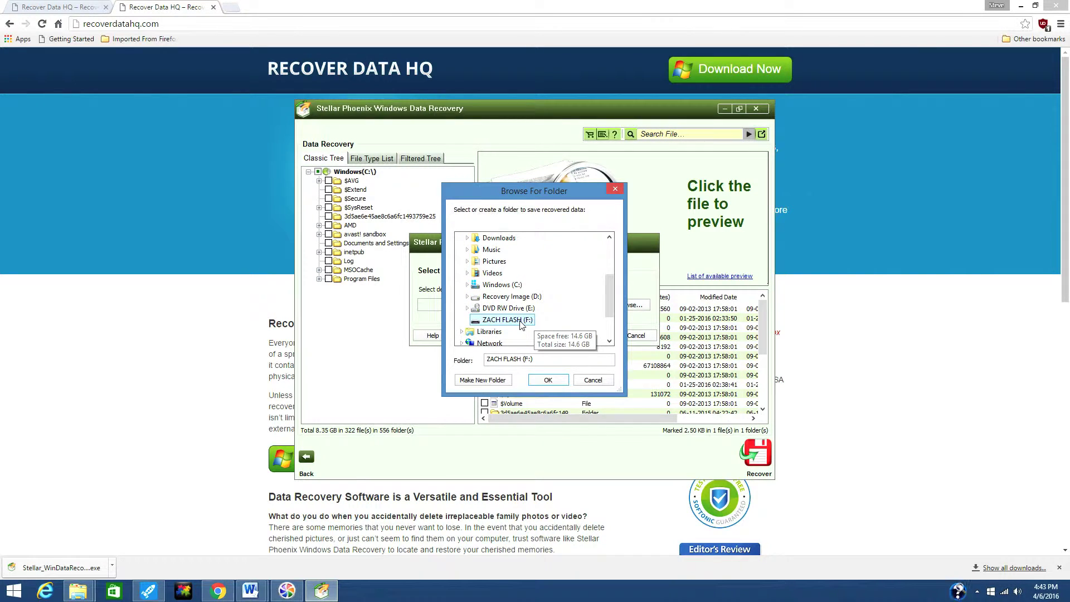
{"action": "left_click", "coordinate": [549, 380]}
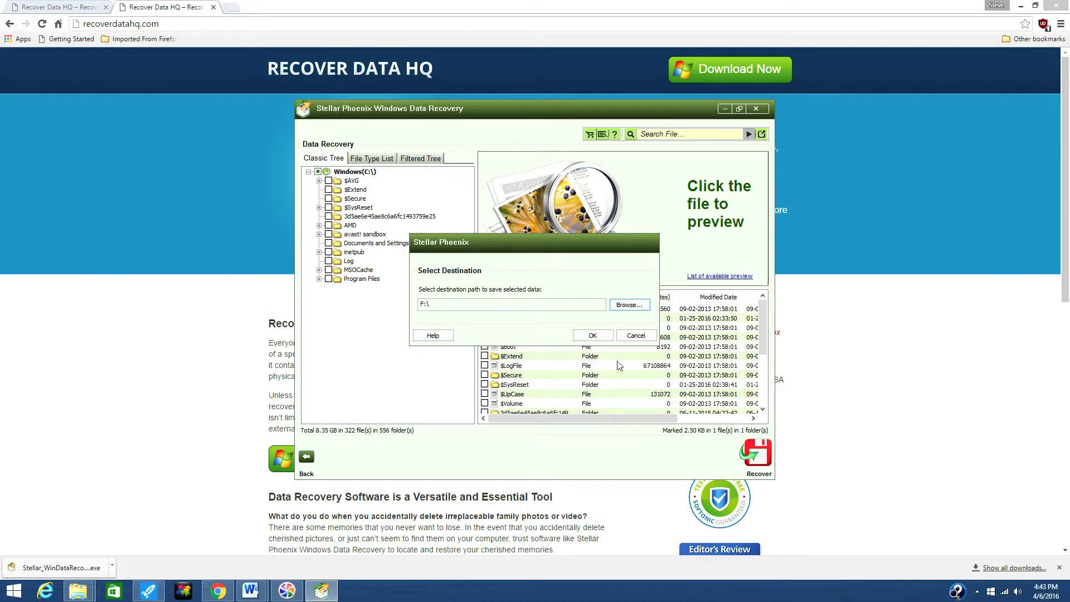
Bring the Chrome window showing the Recover Data HQ page to the front.
{"action": "left_click", "coordinate": [841, 332]}
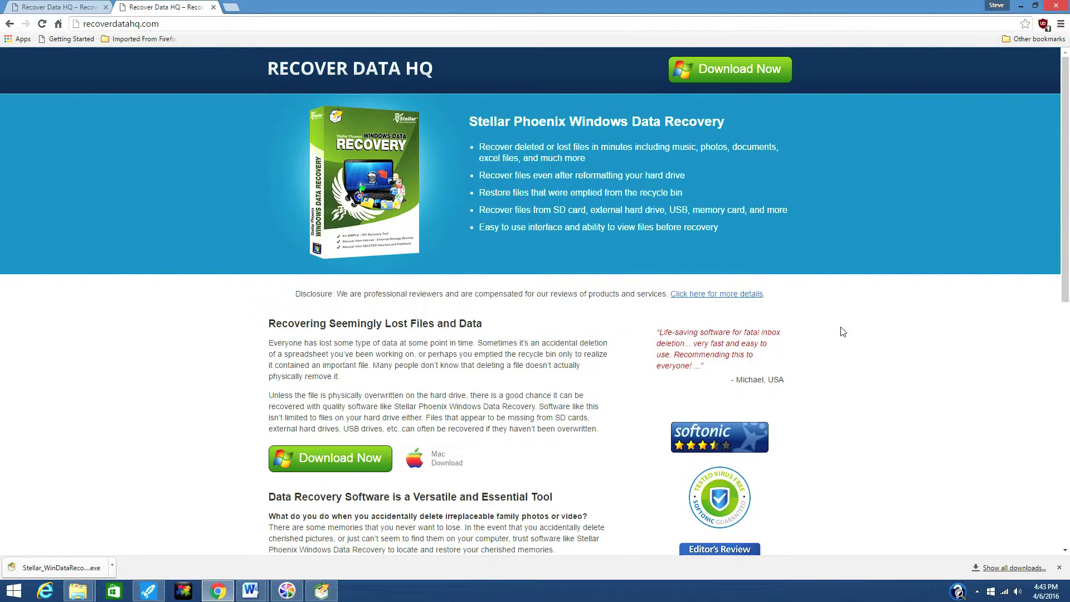